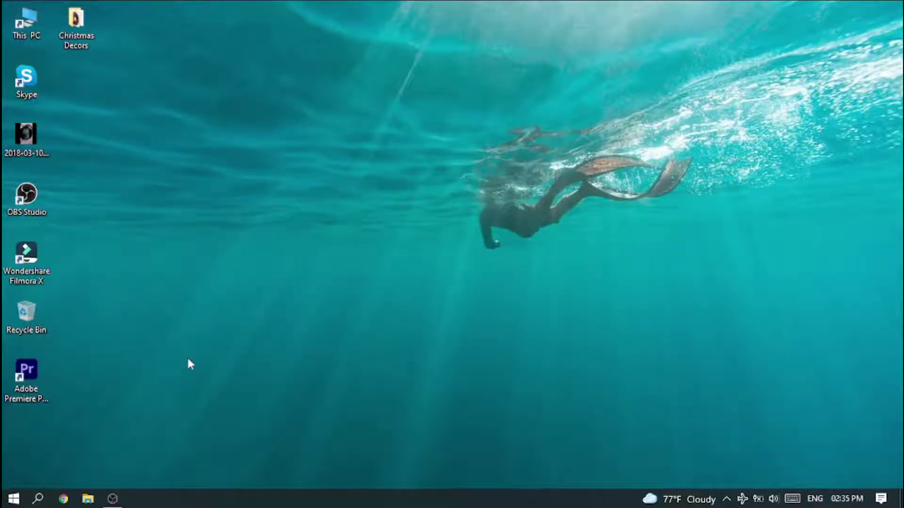
left_click(63, 499)
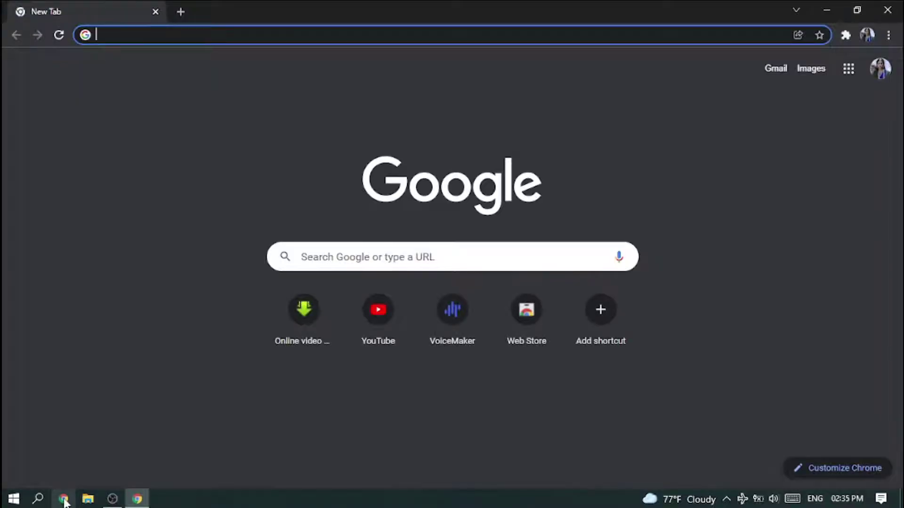
type("www.")
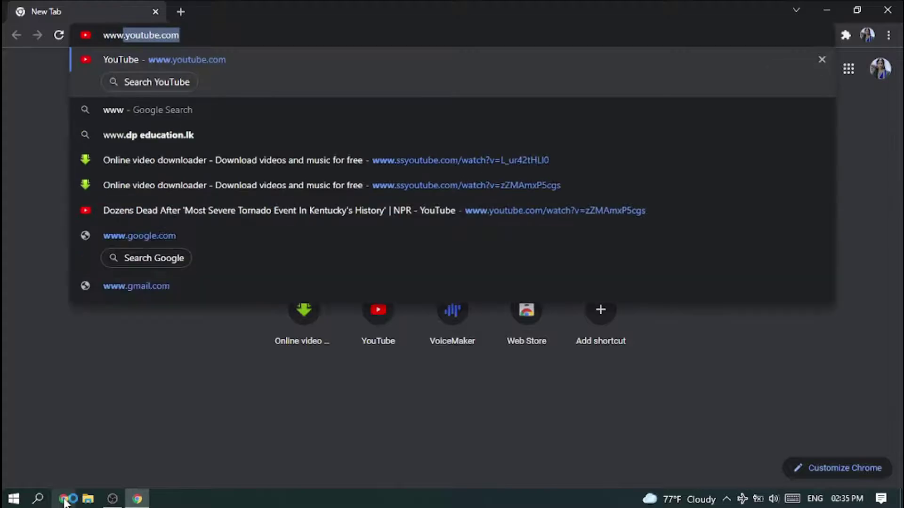
type("y")
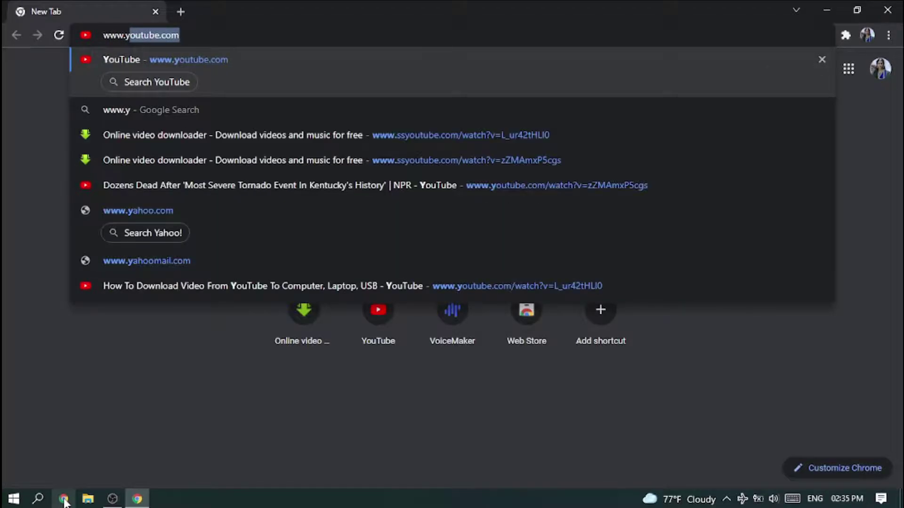
type("outube")
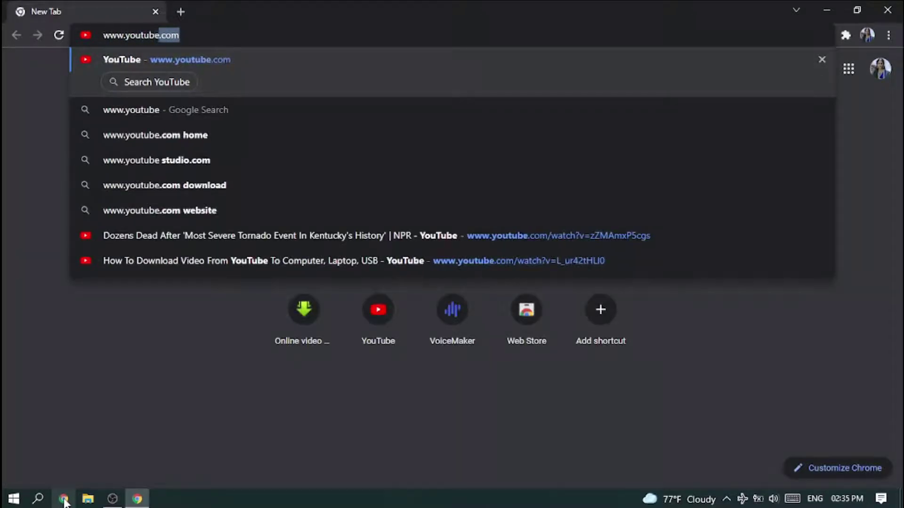
type(".com")
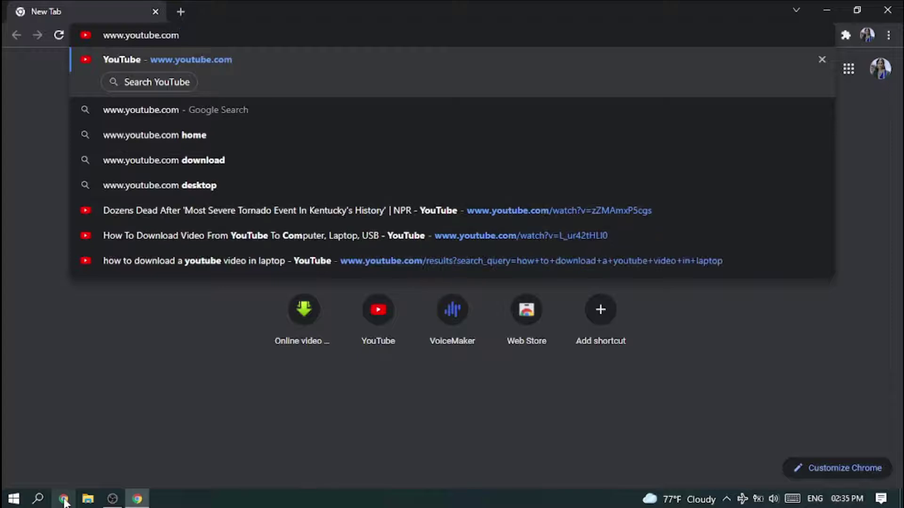
key("Return")
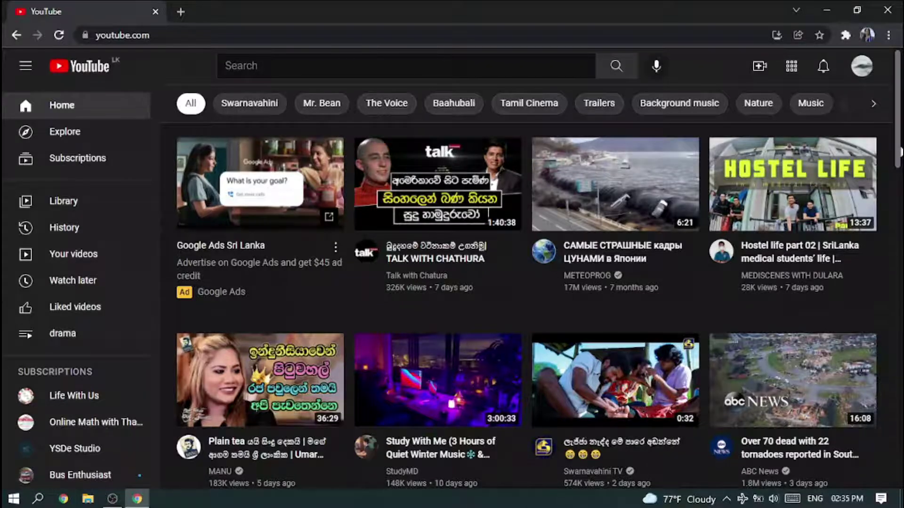
- Search YouTube for 'dogs' to list dog video results
scroll(533, 268, "down", 12)
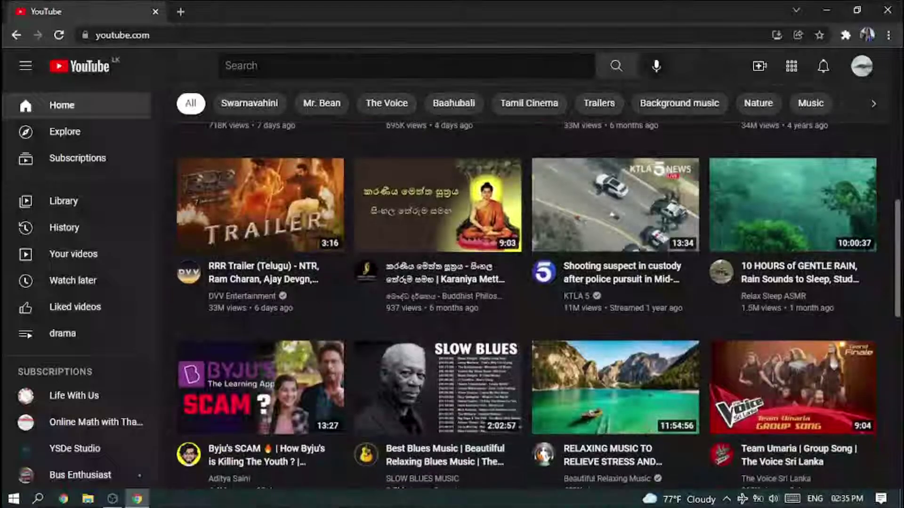
scroll(527, 282, "up", 12)
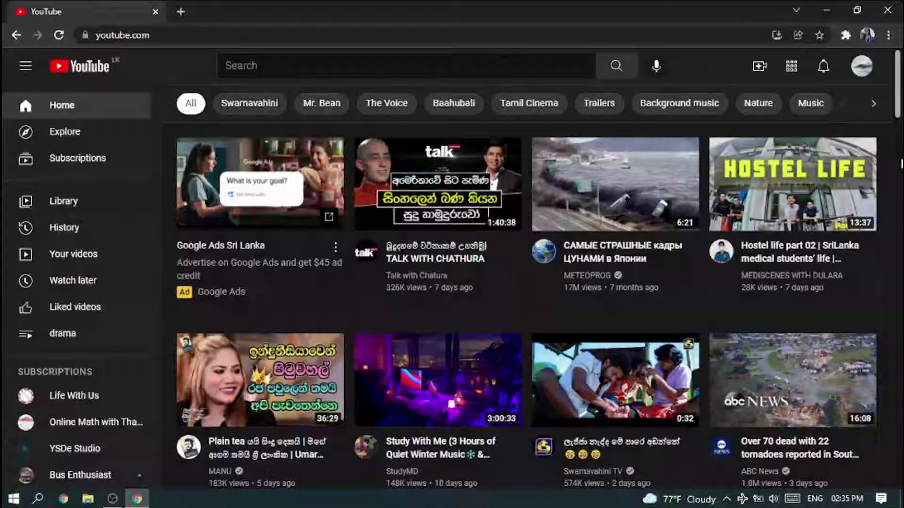
left_click(339, 66)
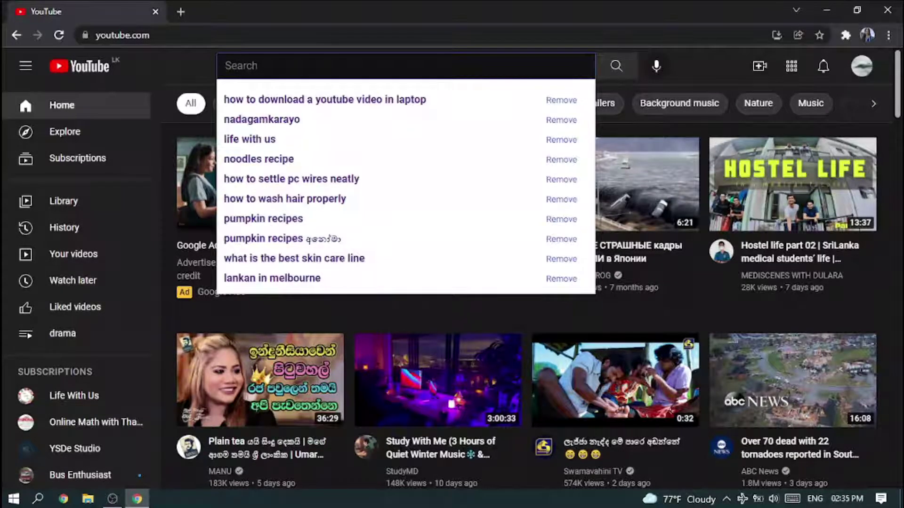
type("dogs")
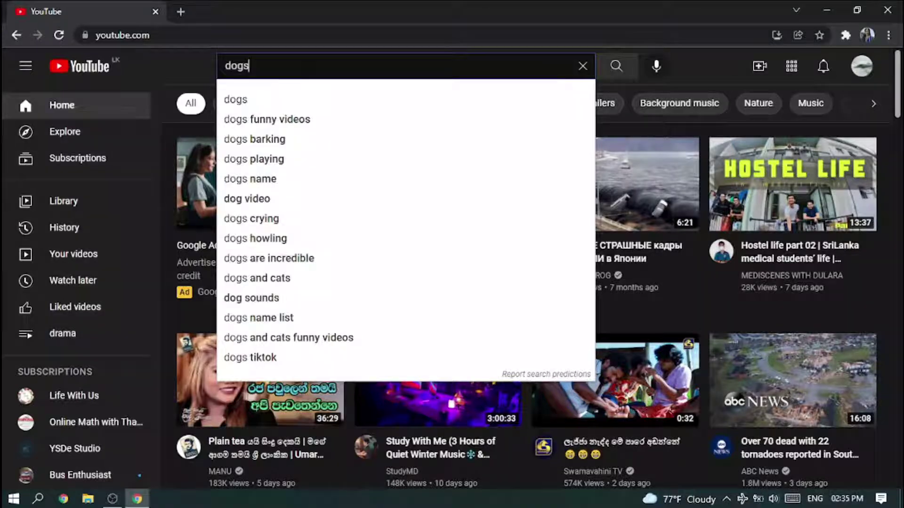
key("Return")
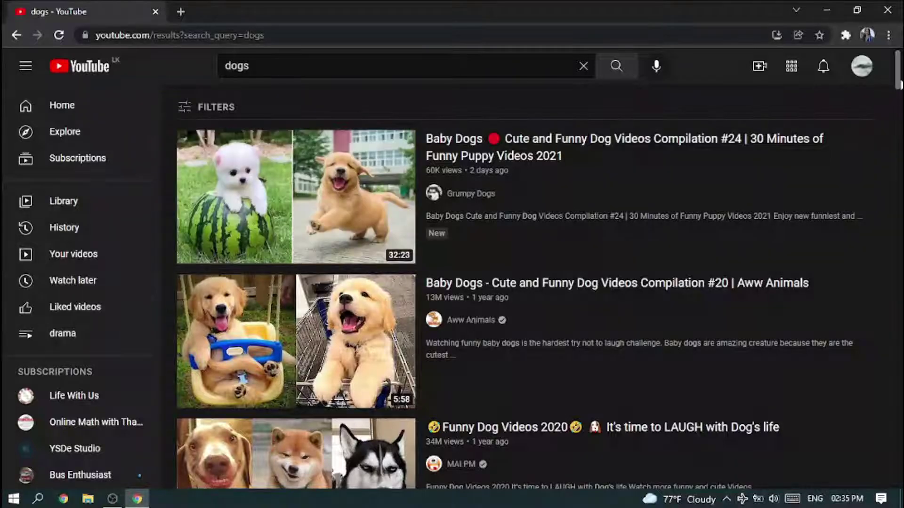
mouse_move(898, 84)
left_mouse_down()
mouse_move(899, 200)
mouse_move(900, 81)
left_mouse_up()
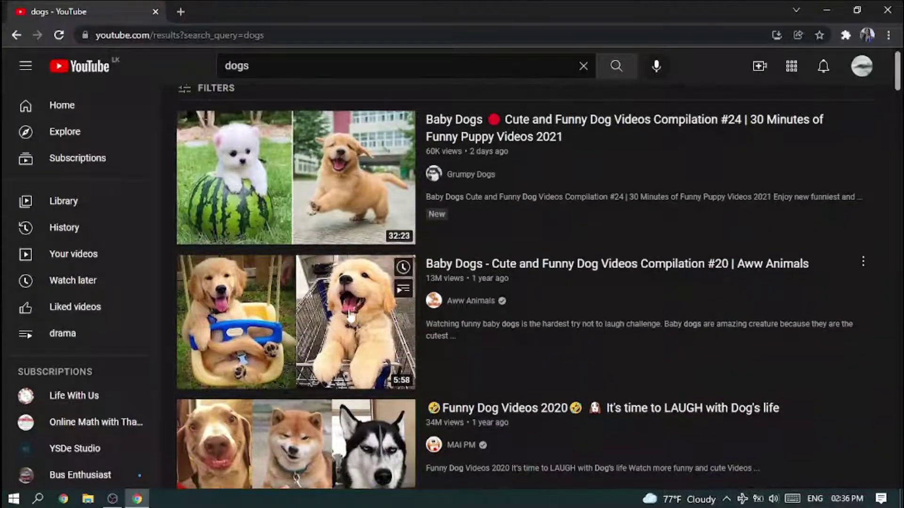
- Play 'Baby Dogs - Cute and Funny Dog Videos Compilation #20' with the volume lowered two notches
left_click(289, 316)
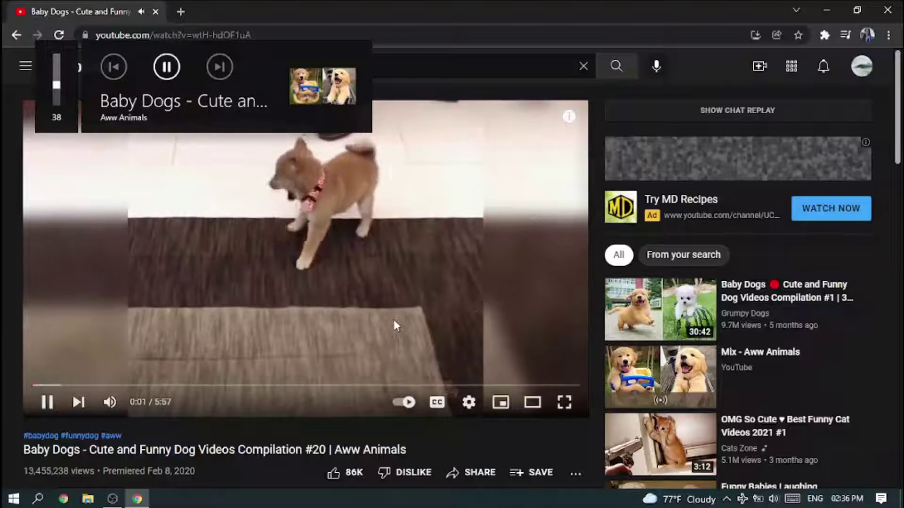
key("XF86AudioLowerVolume")
key("XF86AudioLowerVolume")
key("XF86AudioLowerVolume")
key("XF86AudioLowerVolume")
key("XF86AudioLowerVolume")
key("XF86AudioLowerVolume")
key("XF86AudioLowerVolume")
key("XF86AudioLowerVolume")
key("XF86AudioLowerVolume")
key("XF86AudioLowerVolume")
key("XF86AudioLowerVolume")
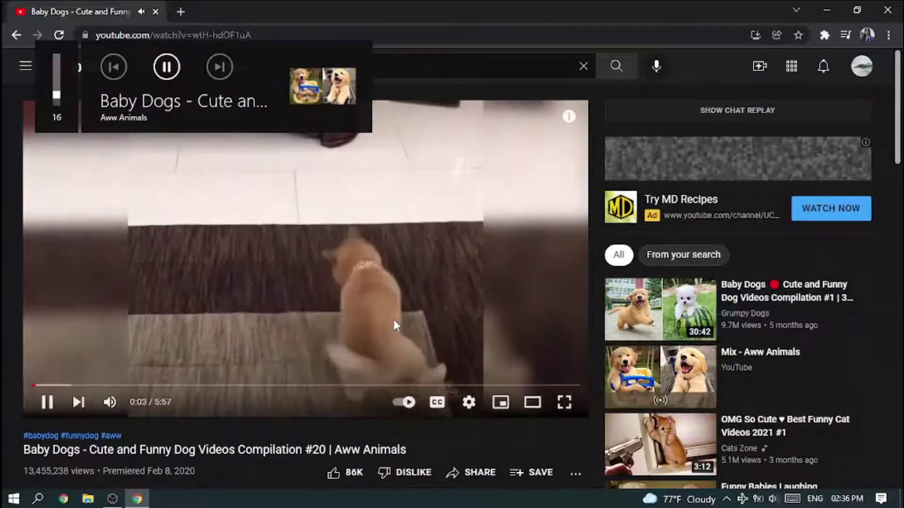
key("XF86AudioLowerVolume")
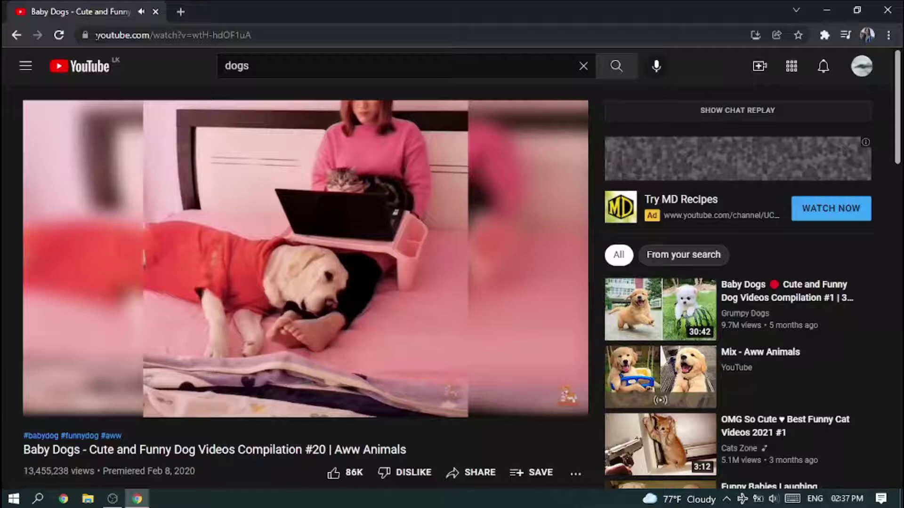
left_click(94, 35)
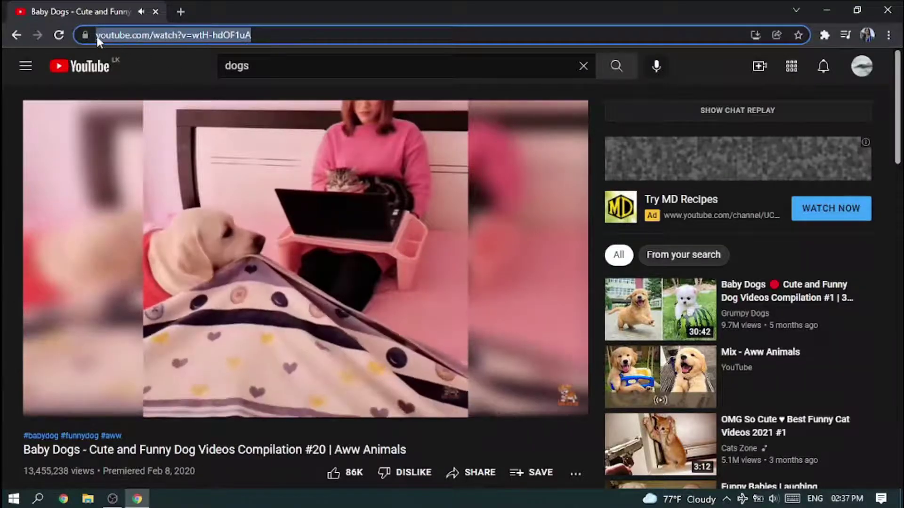
- Insert 'ss' before 'youtube.com' in the video URL to load it on savefrom.net
left_click(97, 36)
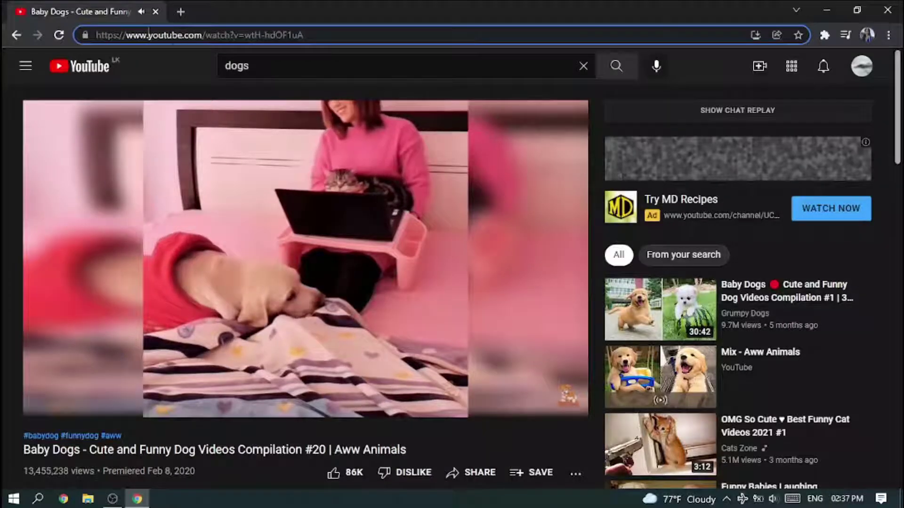
type("ss")
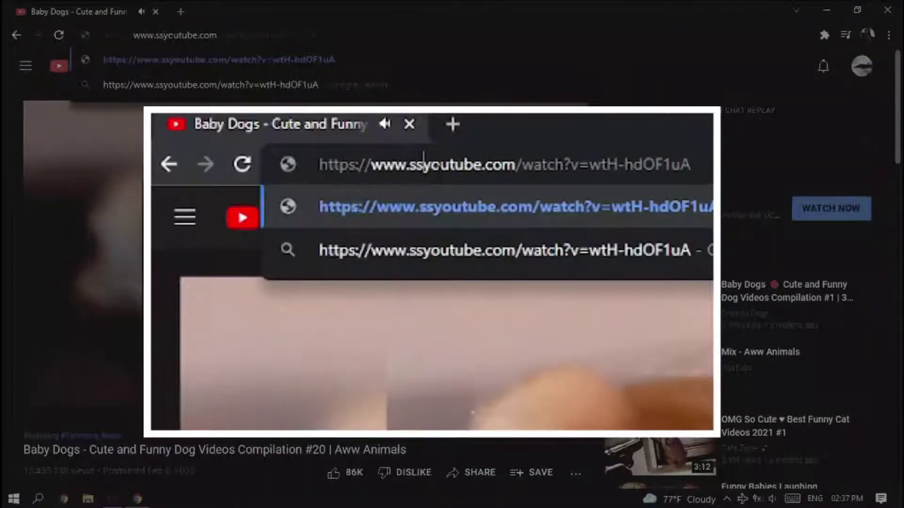
key("Return")
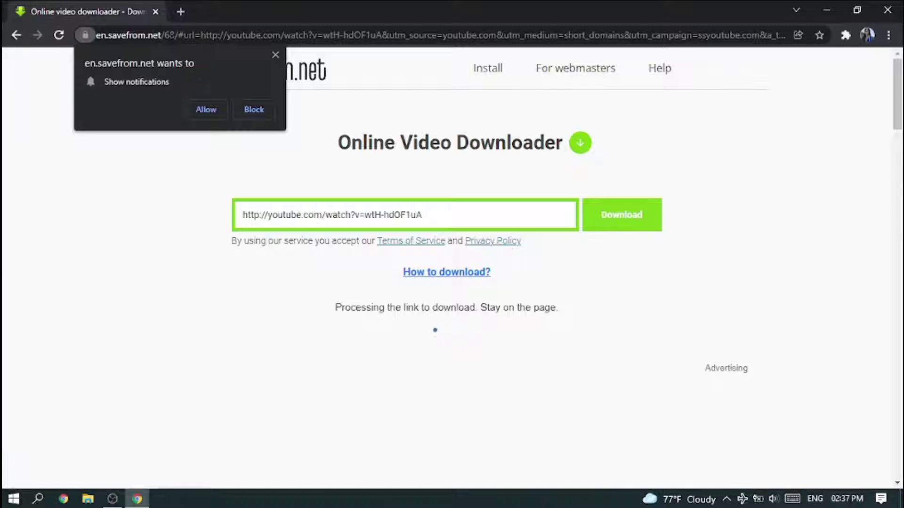
- Dismiss the notification request and expand the MP4 format list to show more qualities
left_click(274, 56)
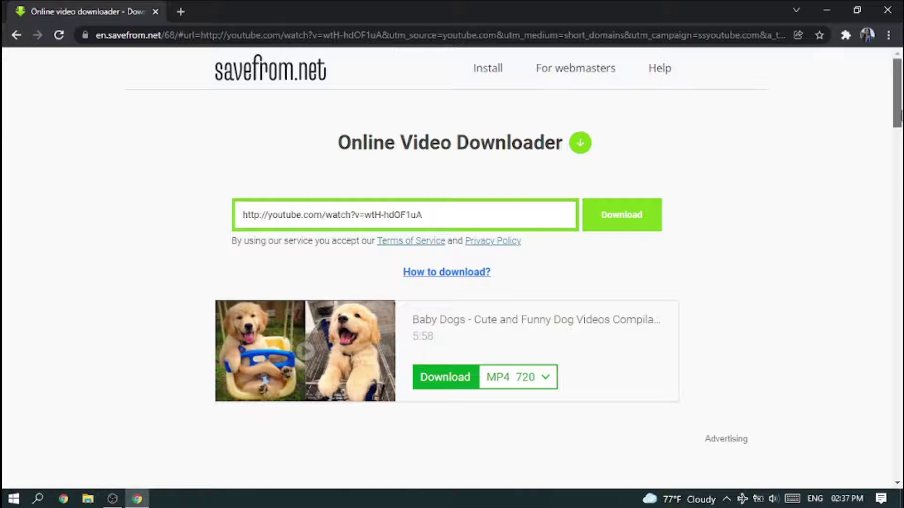
scroll(210, 317, "down", 18)
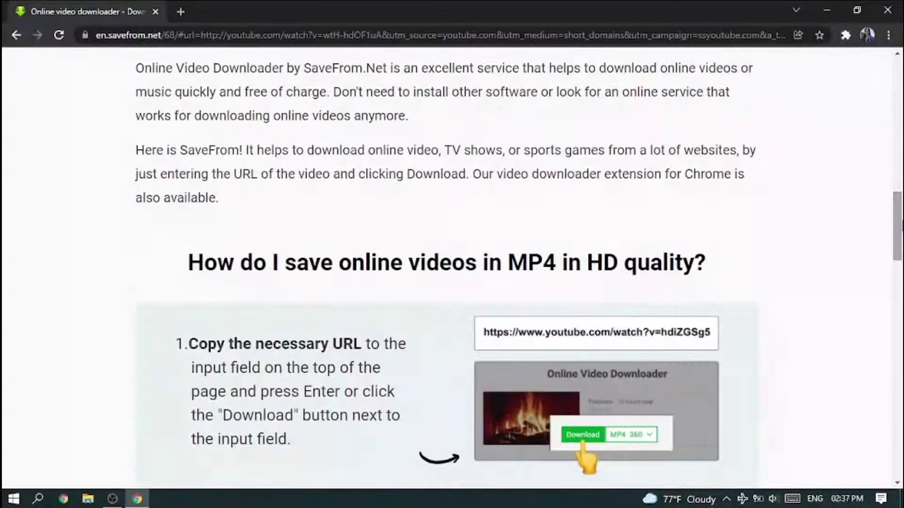
scroll(452, 269, "up", 18)
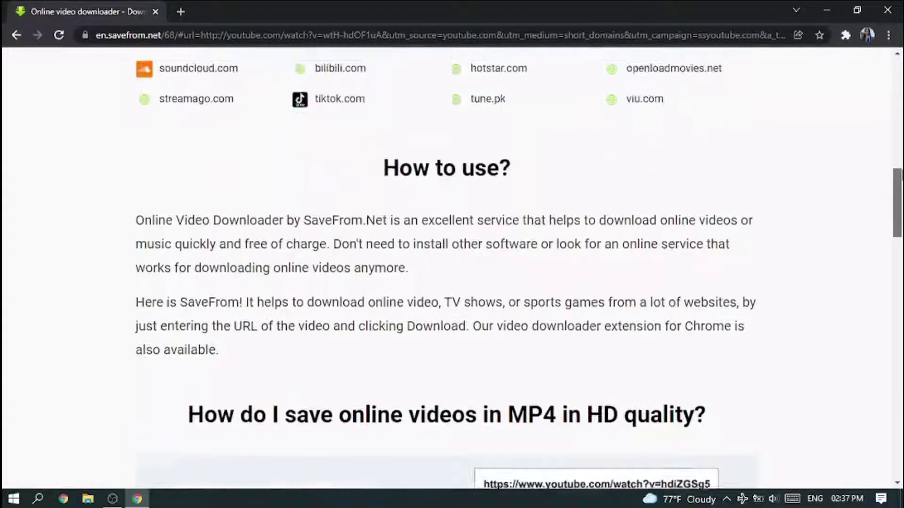
scroll(451, 269, "up", 2)
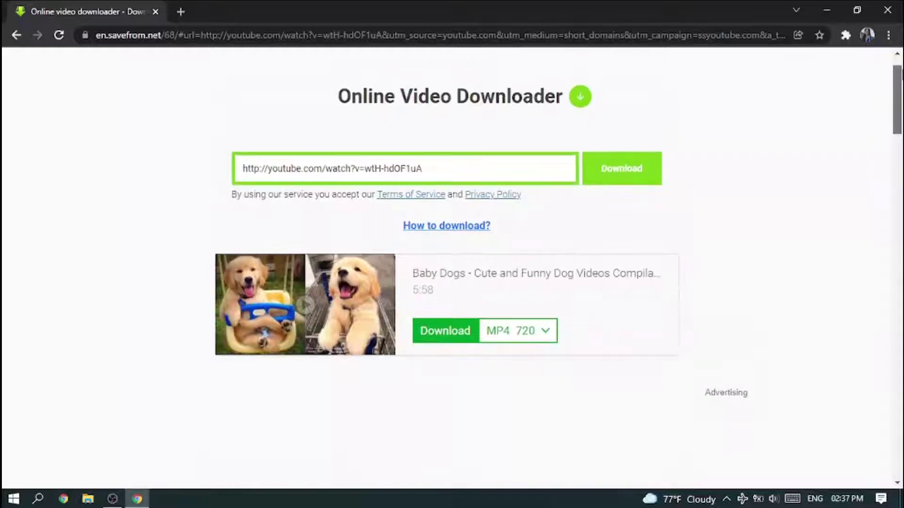
left_click(545, 333)
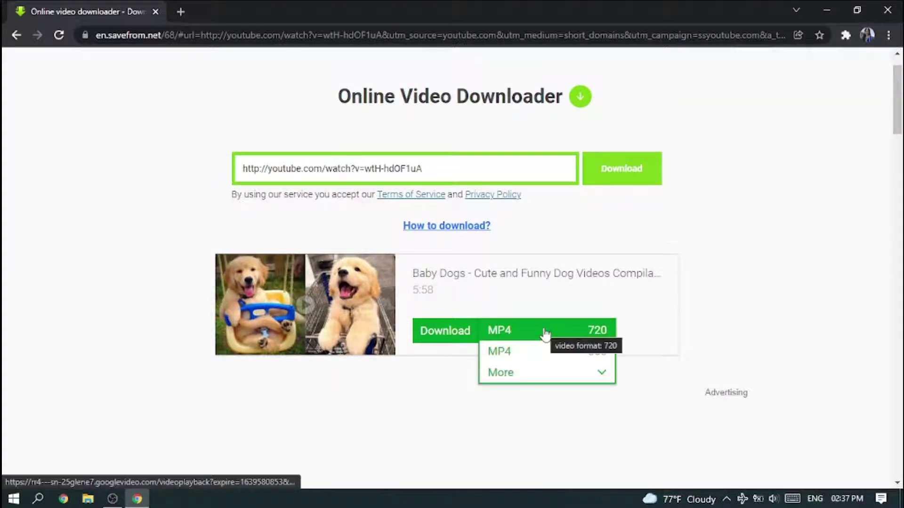
left_click(551, 374)
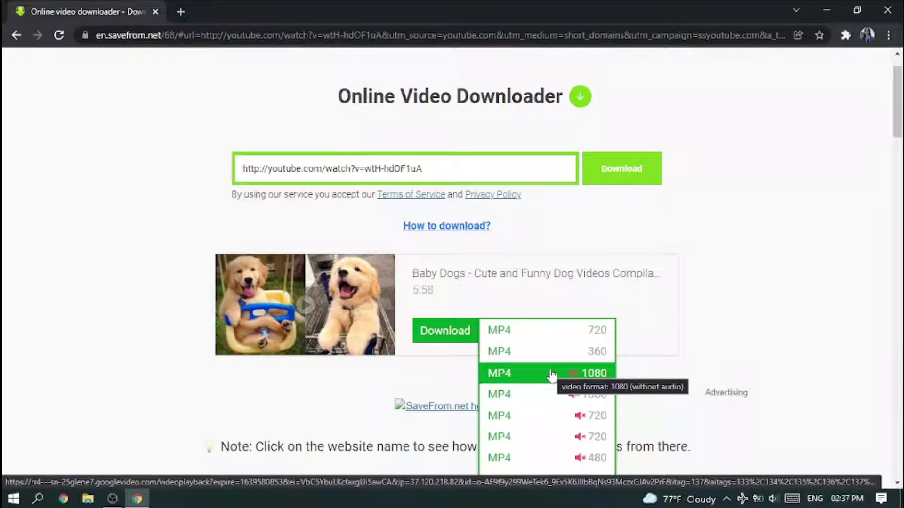
- Download the video as MP4 720 and close the advert tab that popped up
left_click(542, 332)
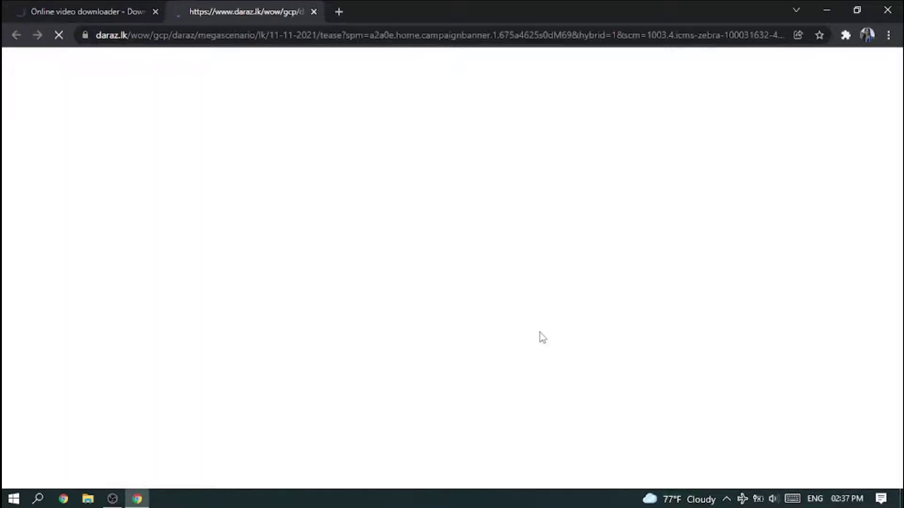
left_click(314, 11)
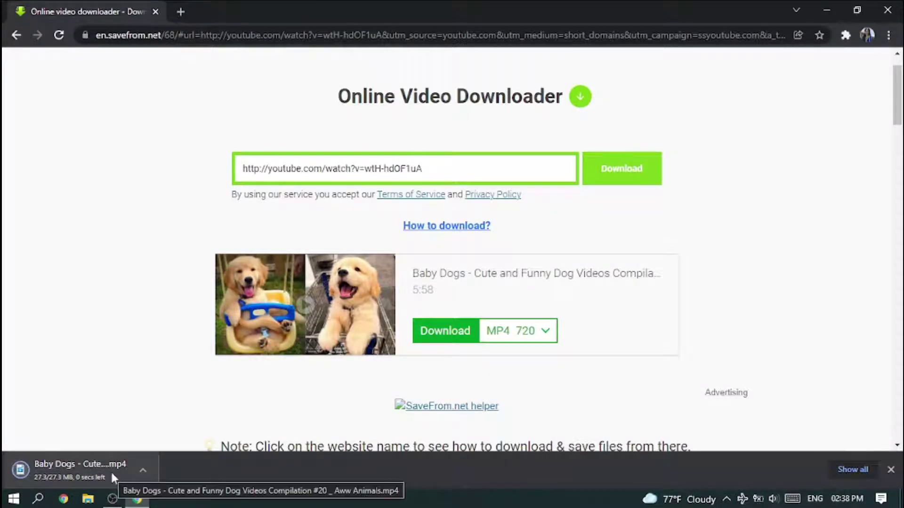
left_click(533, 337)
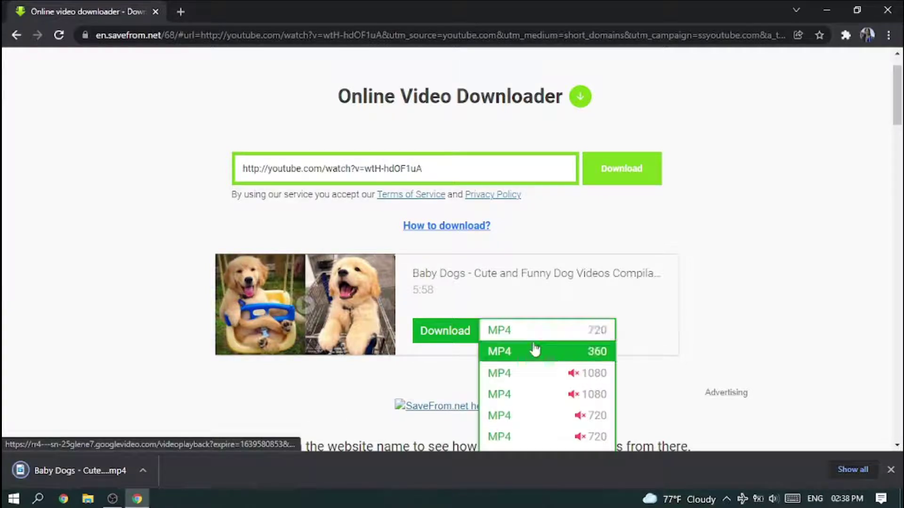
- Save the MP4 360 version as videoplayback (2).mp4 from the player menu, then close Chrome
left_click(534, 354)
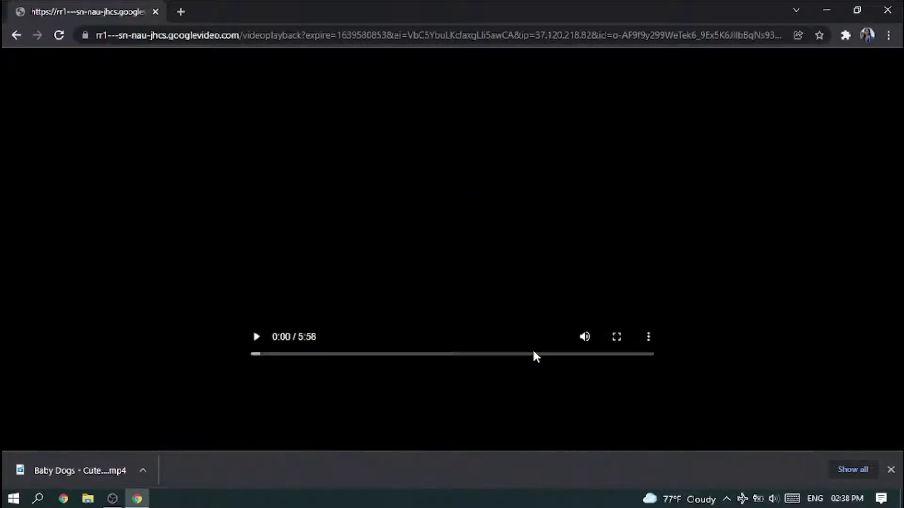
left_click(649, 343)
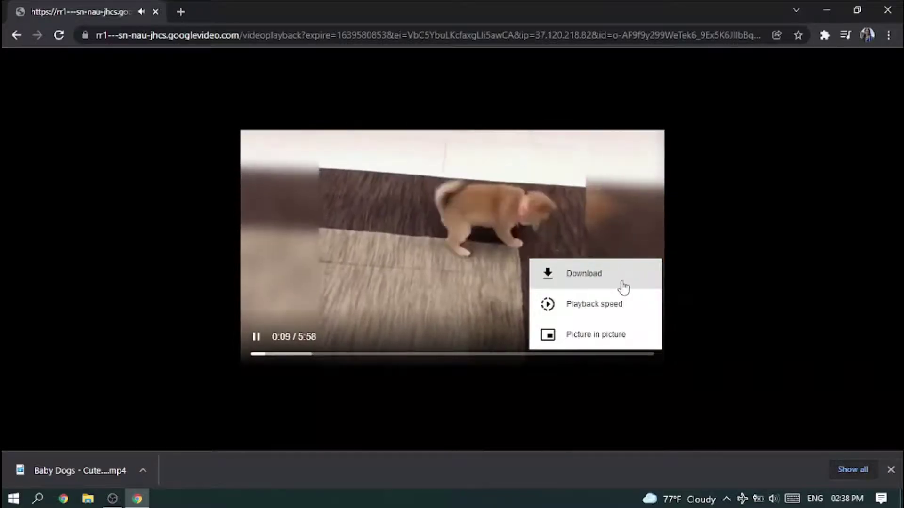
left_click(623, 286)
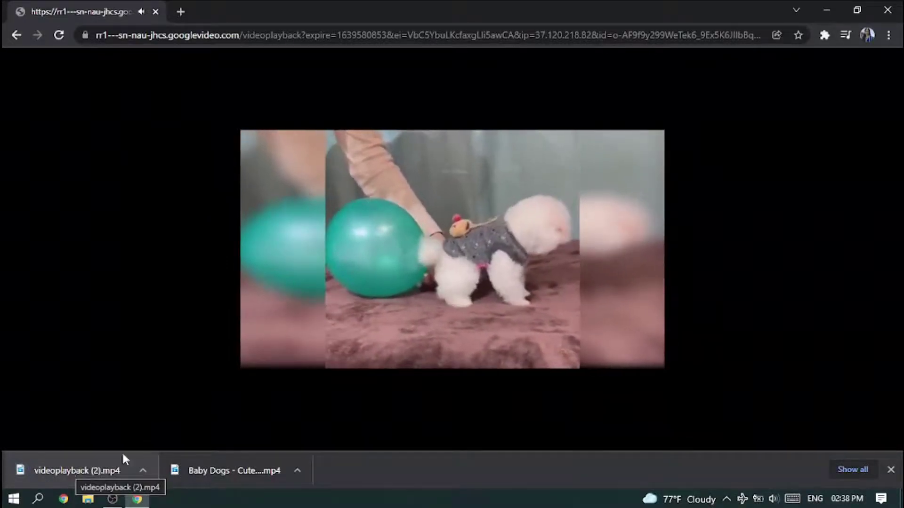
left_click(888, 14)
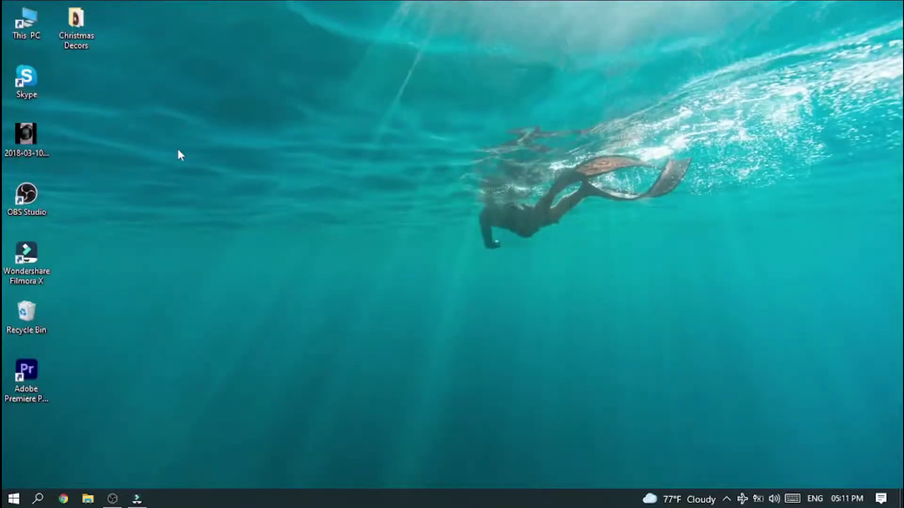
- Open the Downloads folder through This PC on the desktop
double_click(27, 29)
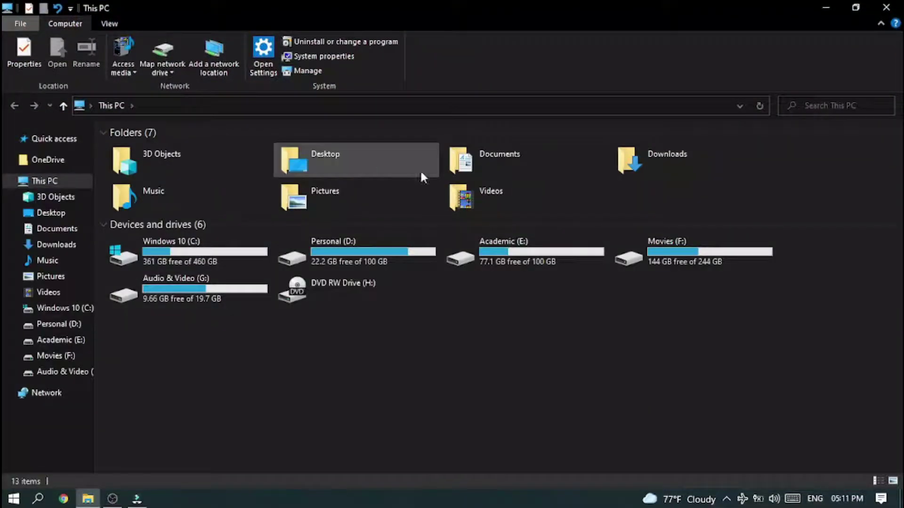
double_click(657, 165)
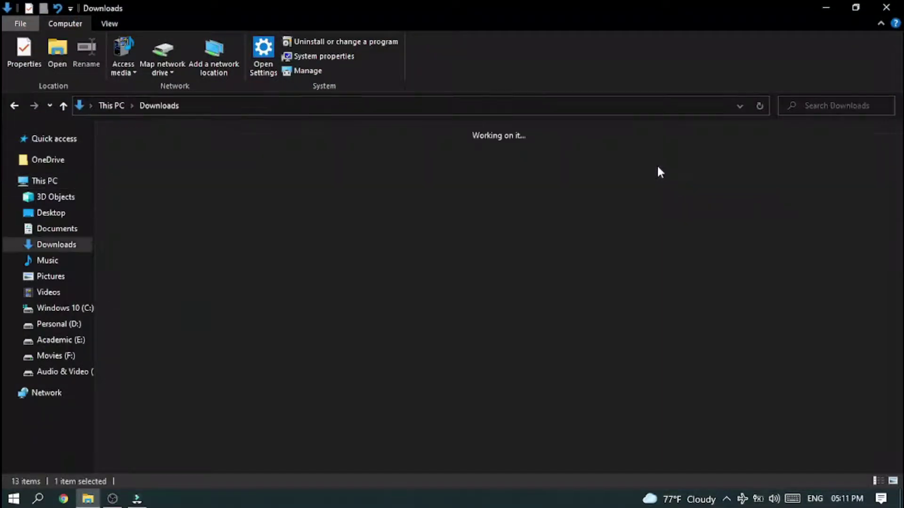